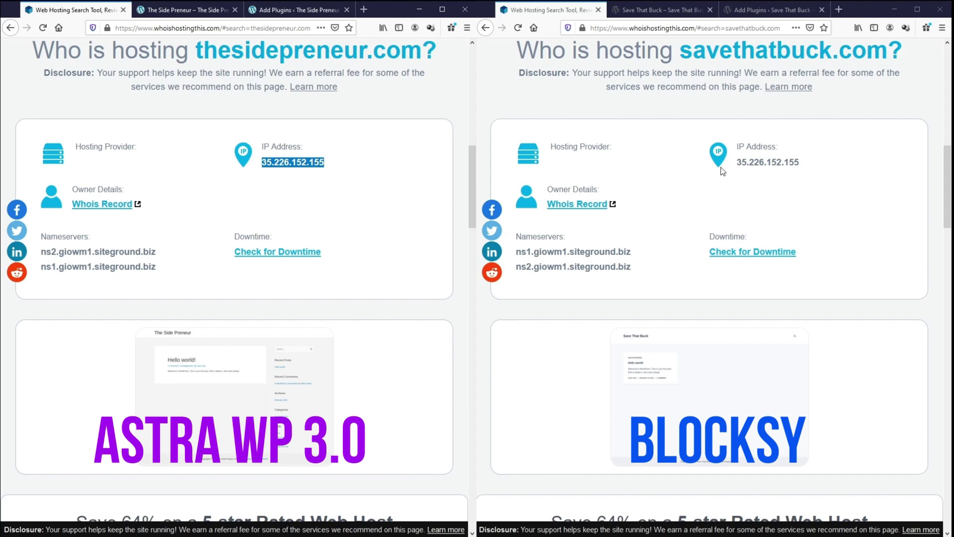
# - Compare the IP address and nameservers of thesidepreneur.com and savethatbuck.com in the hosting lookup results
pyautogui.moveTo(723, 171); pyautogui.dragTo(820, 156)
pyautogui.click(364, 142)
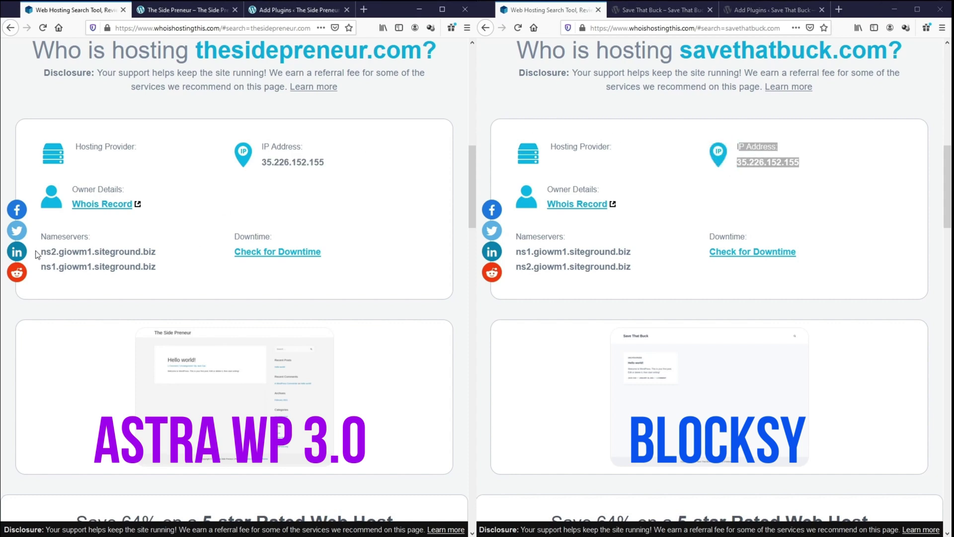
pyautogui.moveTo(37, 255); pyautogui.dragTo(164, 268)
pyautogui.moveTo(517, 252); pyautogui.dragTo(654, 267)
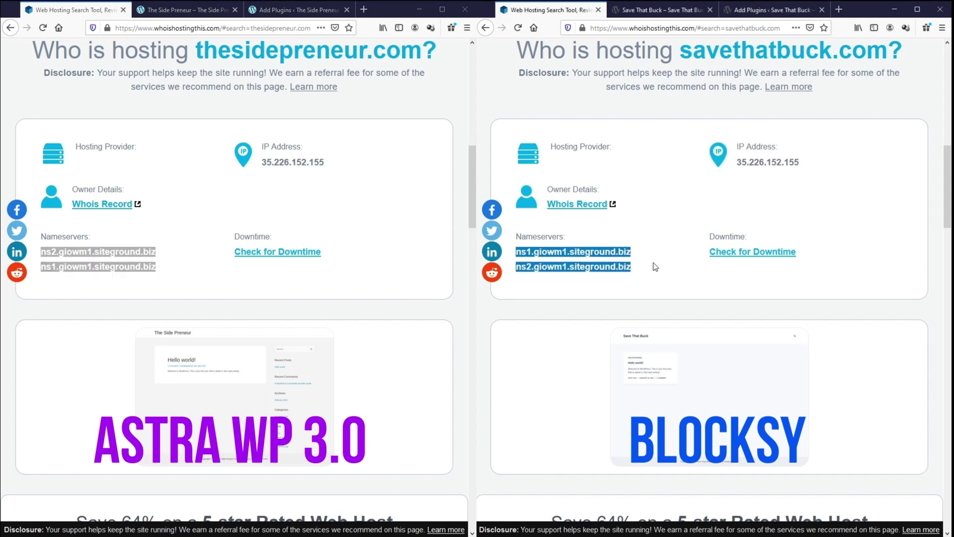
# - View the front page of both the Astra and Blocksy sites, and bring up each site's WordPress dashboard
pyautogui.click(214, 10)
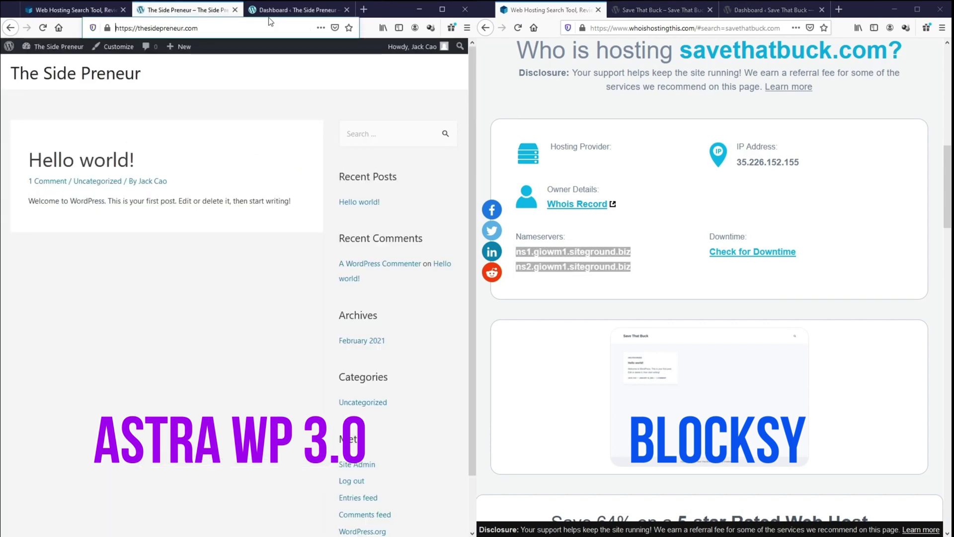
pyautogui.click(661, 12)
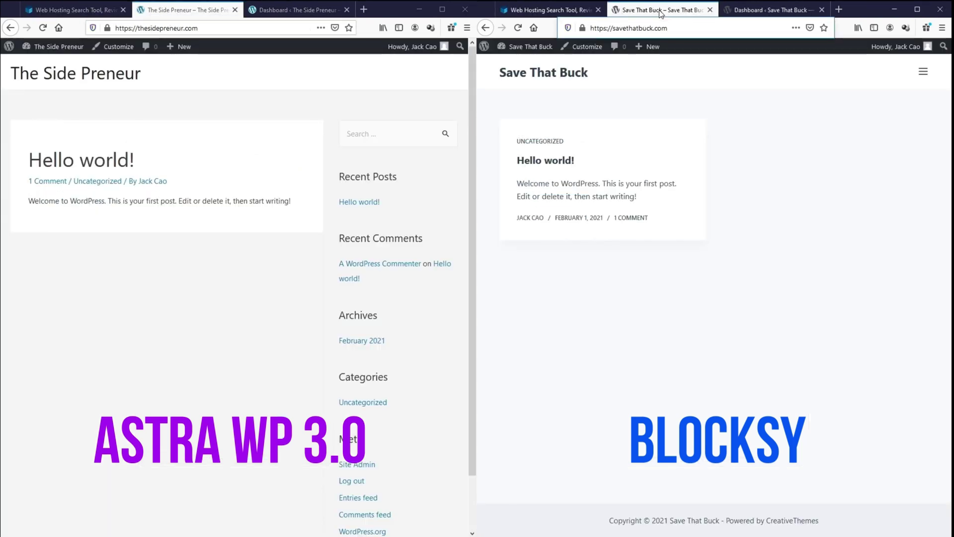
pyautogui.click(296, 10)
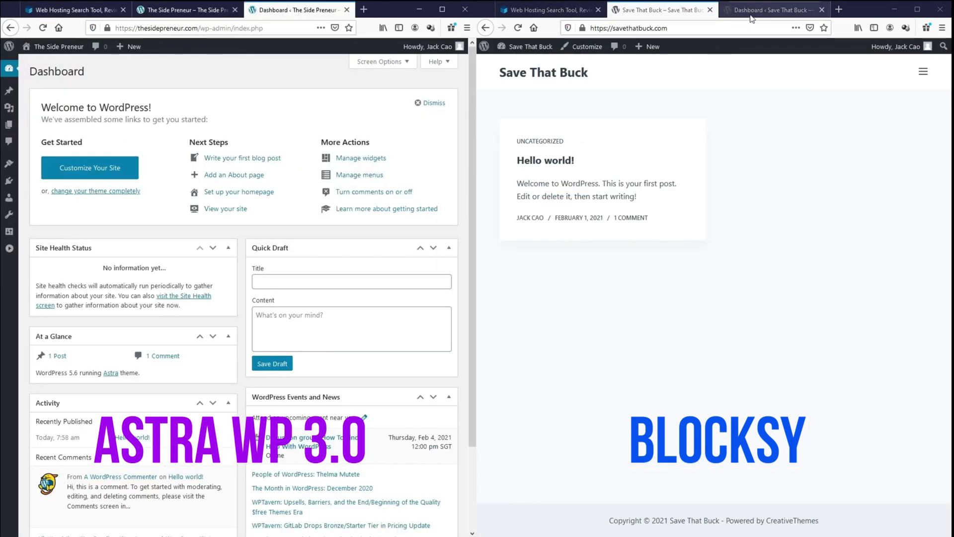
pyautogui.click(752, 11)
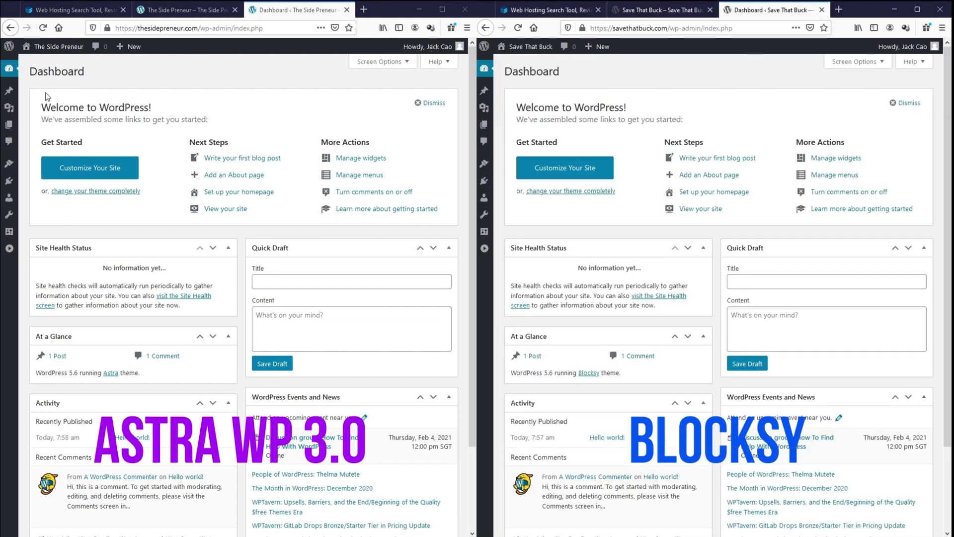
# - Check the active theme and the installed plugins list on both WordPress sites
pyautogui.click(35, 183)
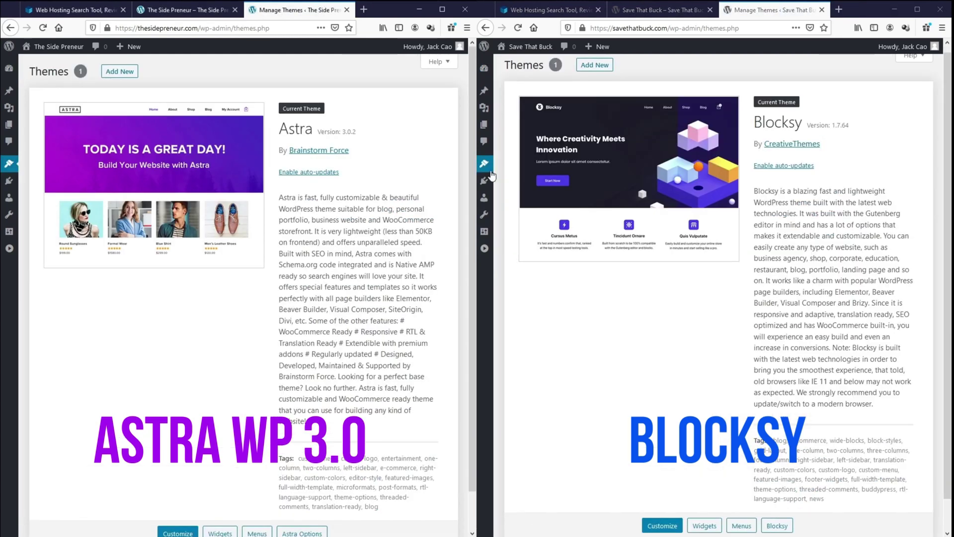
pyautogui.moveTo(471, 166)
pyautogui.mouseDown()
pyautogui.moveTo(473, 213)
pyautogui.moveTo(473, 163)
pyautogui.mouseUp()
pyautogui.click(948, 173)
pyautogui.moveTo(947, 172)
pyautogui.mouseDown()
pyautogui.moveTo(941, 206)
pyautogui.moveTo(947, 166)
pyautogui.mouseUp()
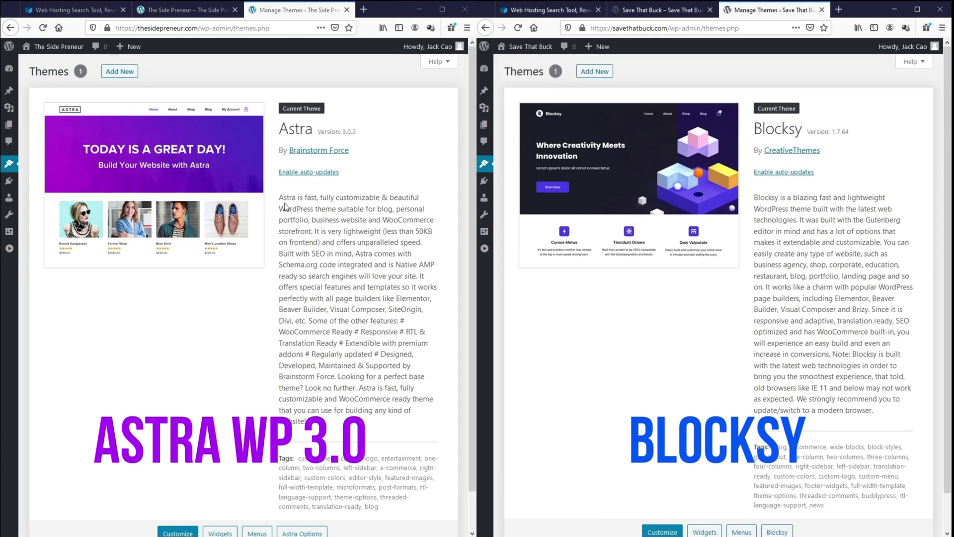
pyautogui.click(9, 181)
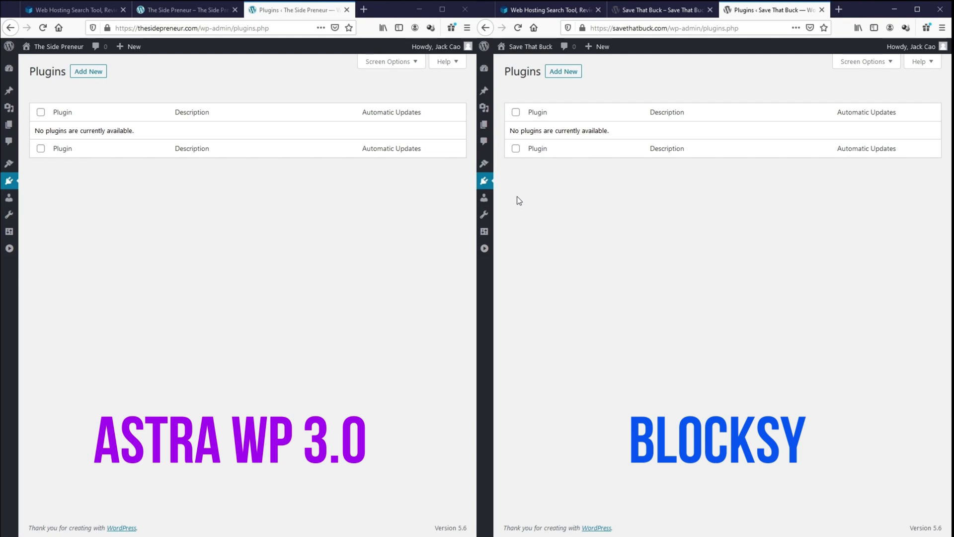
pyautogui.click(363, 9)
pyautogui.click(305, 28)
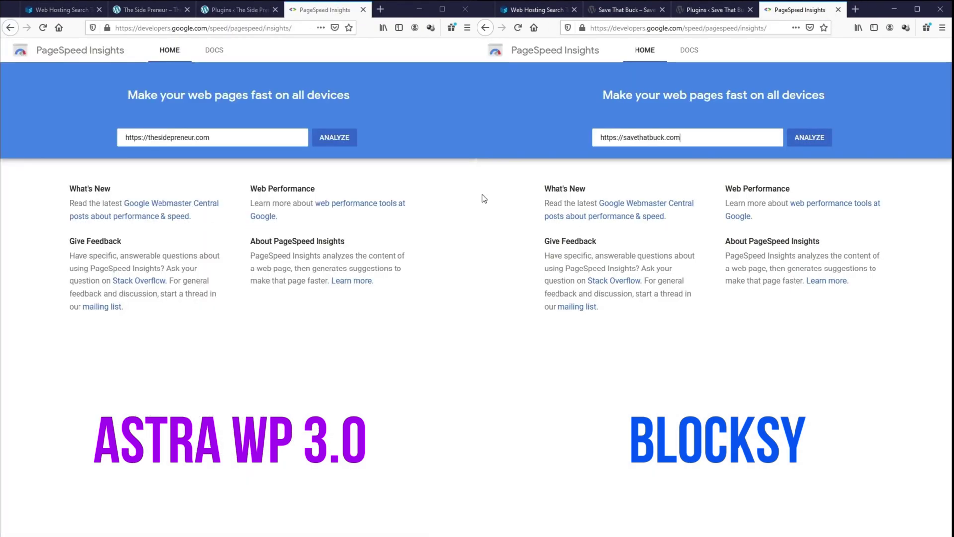
pyautogui.click(338, 141)
pyautogui.click(810, 140)
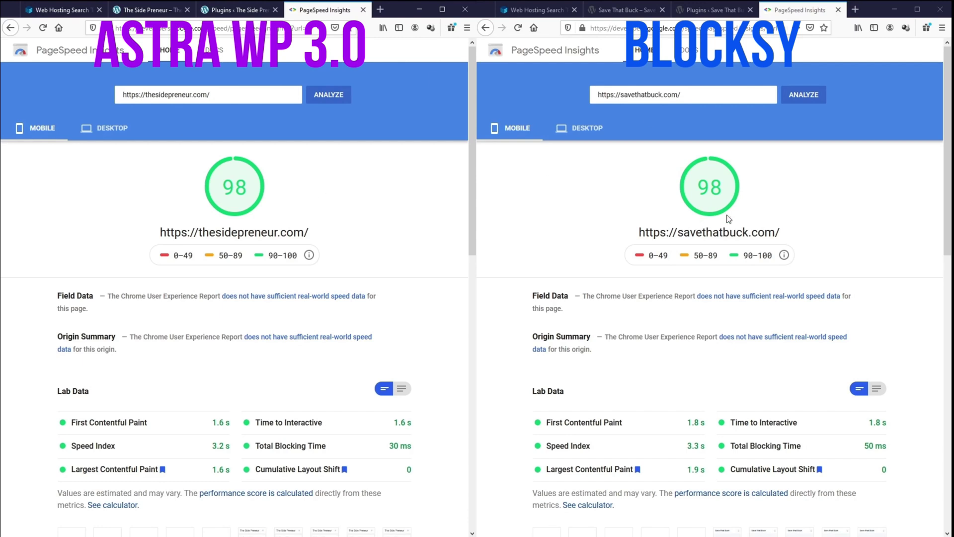
pyautogui.moveTo(212, 424); pyautogui.dragTo(234, 425)
pyautogui.moveTo(687, 423); pyautogui.dragTo(707, 425)
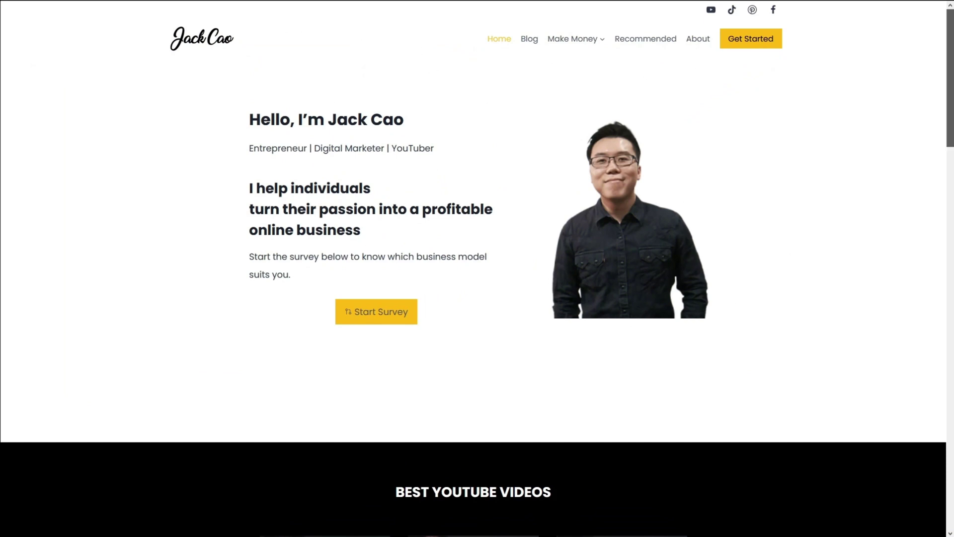
# - Look through the sample personal-brand home page, and compare the premium theme add-ons and Kadence Blocks among both sites' installed plugins
pyautogui.moveTo(948, 83); pyautogui.dragTo(952, 445)
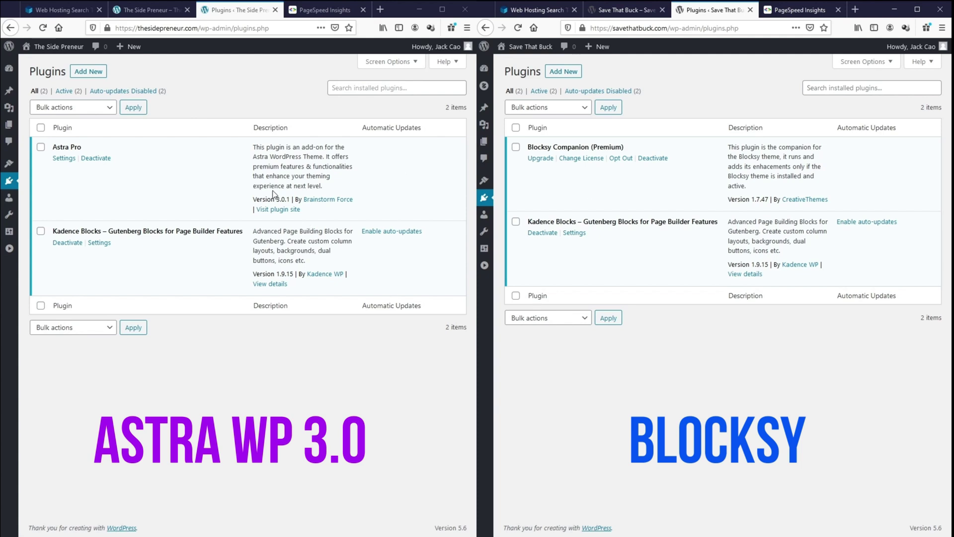
pyautogui.moveTo(82, 147); pyautogui.dragTo(52, 153)
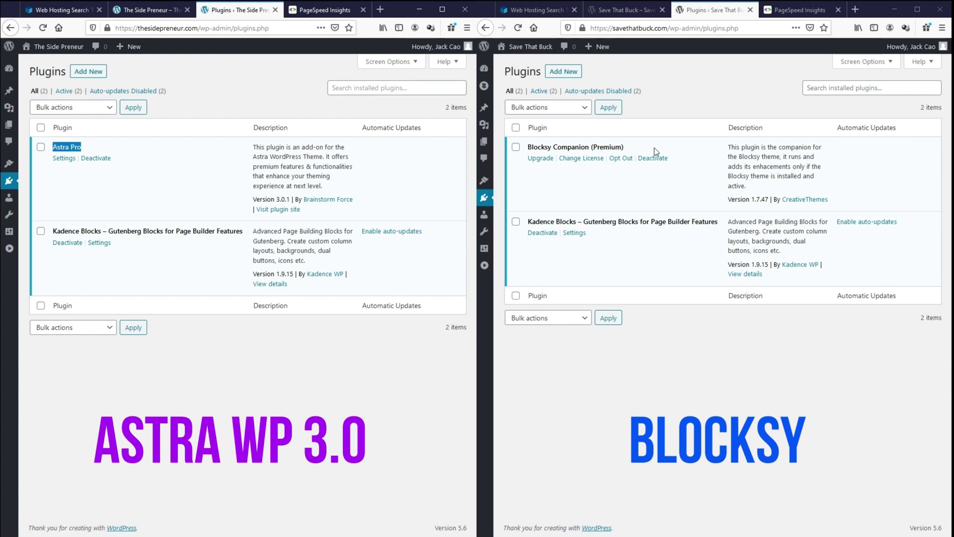
pyautogui.moveTo(654, 147); pyautogui.dragTo(534, 148)
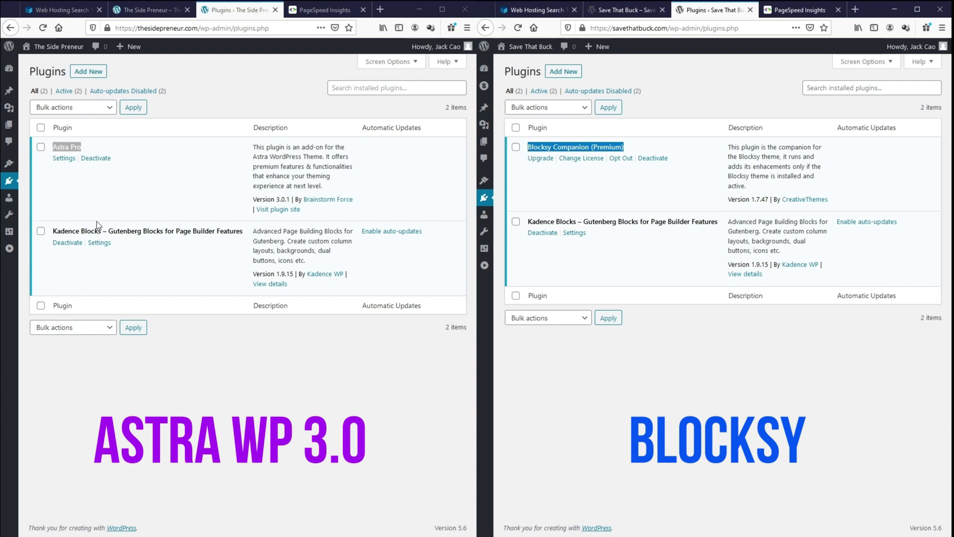
pyautogui.moveTo(107, 232); pyautogui.dragTo(52, 233)
pyautogui.moveTo(579, 222); pyautogui.dragTo(528, 227)
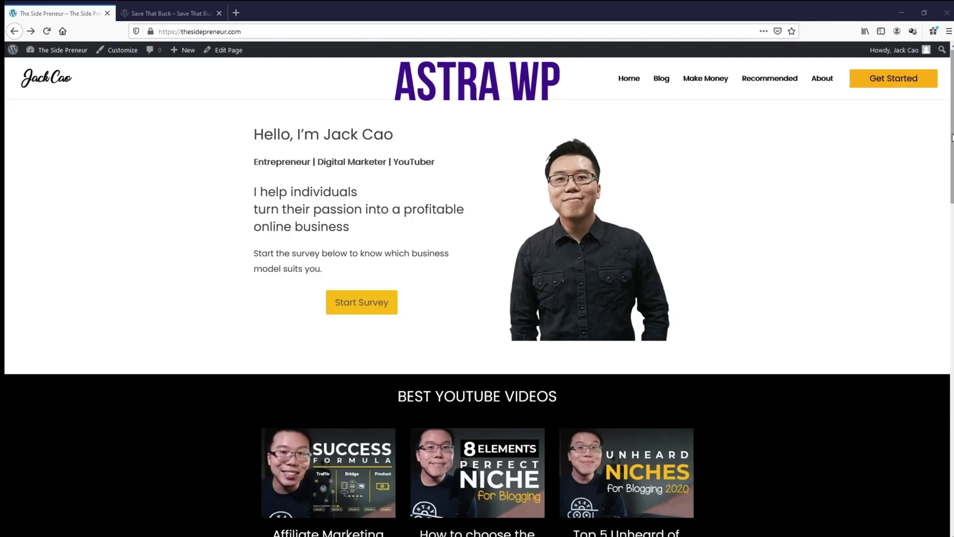
# - View the rebuilt home page on the Astra site and switch to the Save That Buck version
pyautogui.moveTo(953, 137); pyautogui.dragTo(951, 85)
pyautogui.click(183, 15)
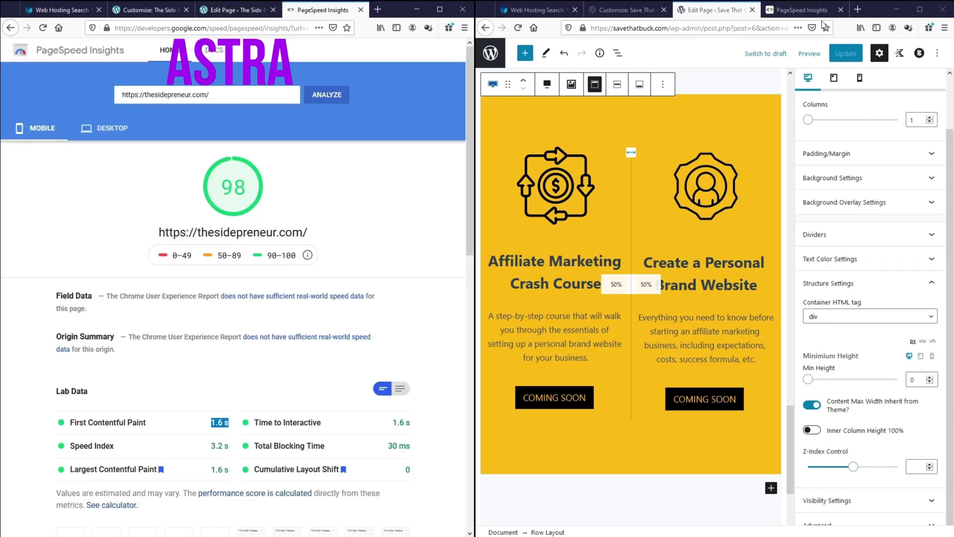
# - Rerun the PageSpeed Insights analysis for both thesidepreneur.com and savethatbuck.com
pyautogui.click(801, 10)
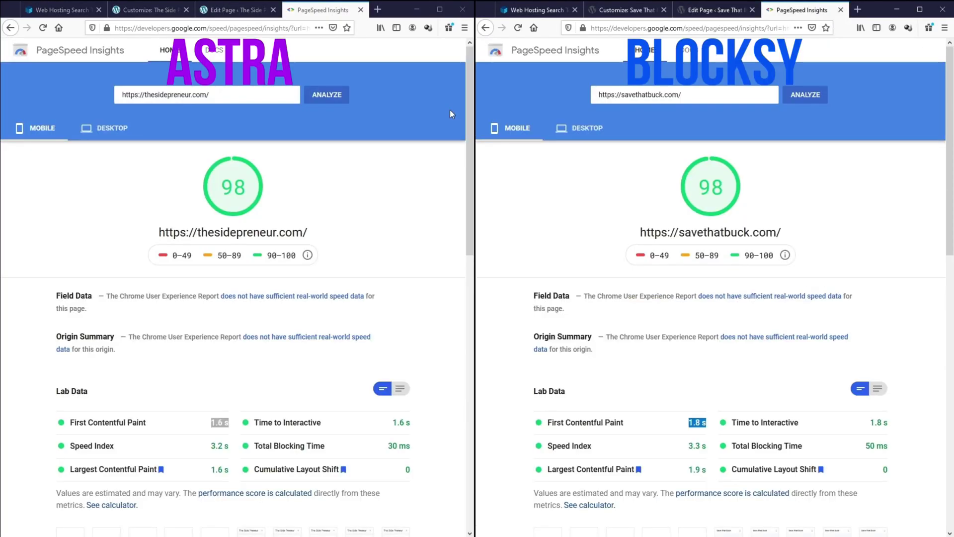
pyautogui.click(328, 95)
pyautogui.click(806, 96)
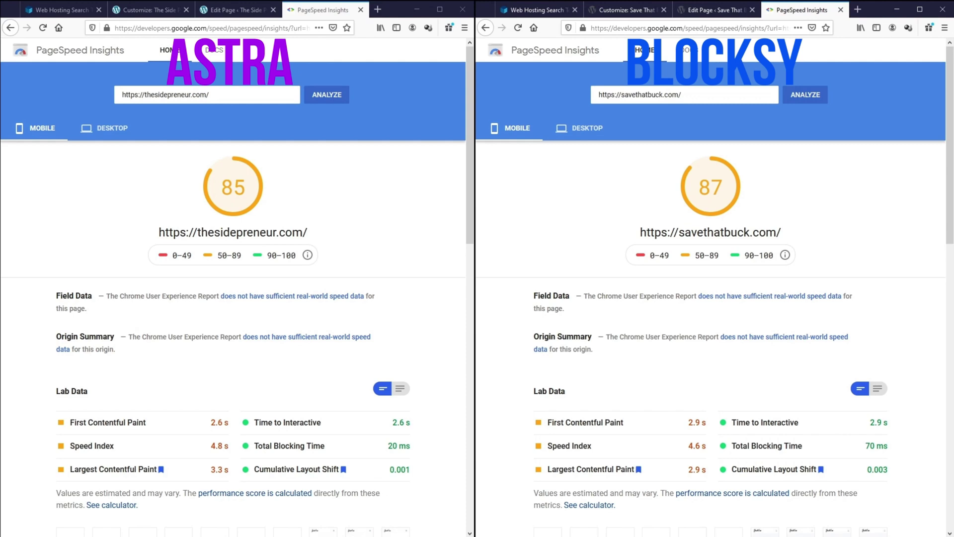
# - Examine the new mobile lab data, opportunities and diagnostics in both PageSpeed reports
pyautogui.moveTo(470, 149); pyautogui.dragTo(469, 296)
pyautogui.scroll(-8, 636, 283)
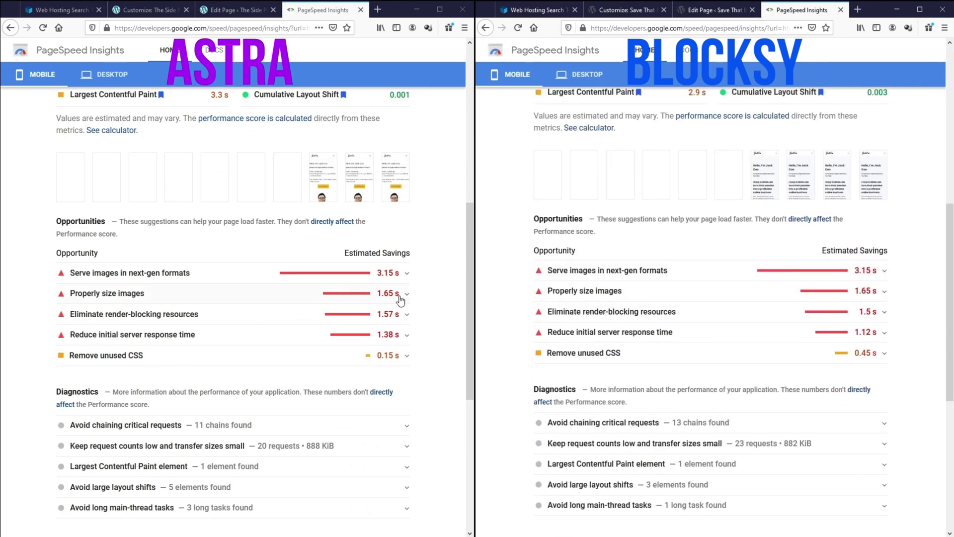
pyautogui.scroll(10, 579, 329)
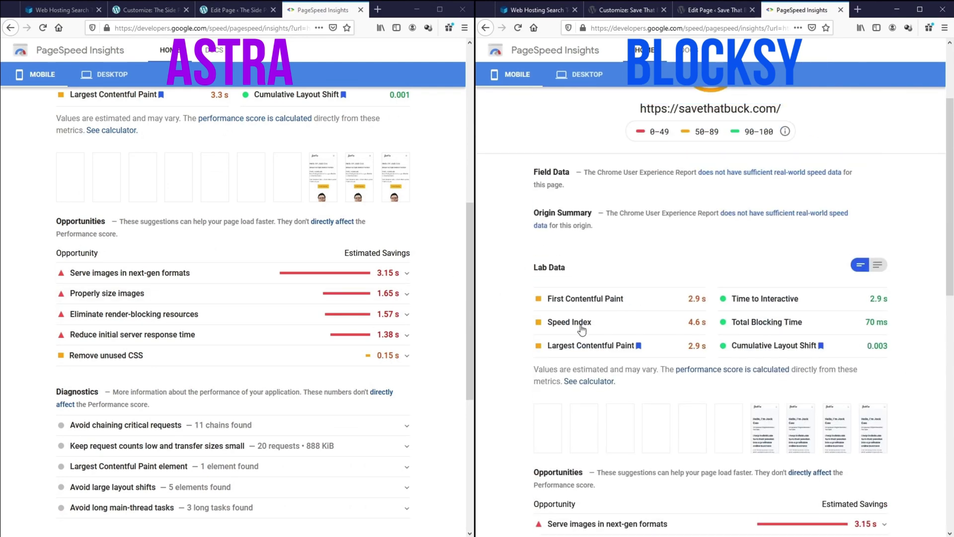
pyautogui.scroll(8, 393, 333)
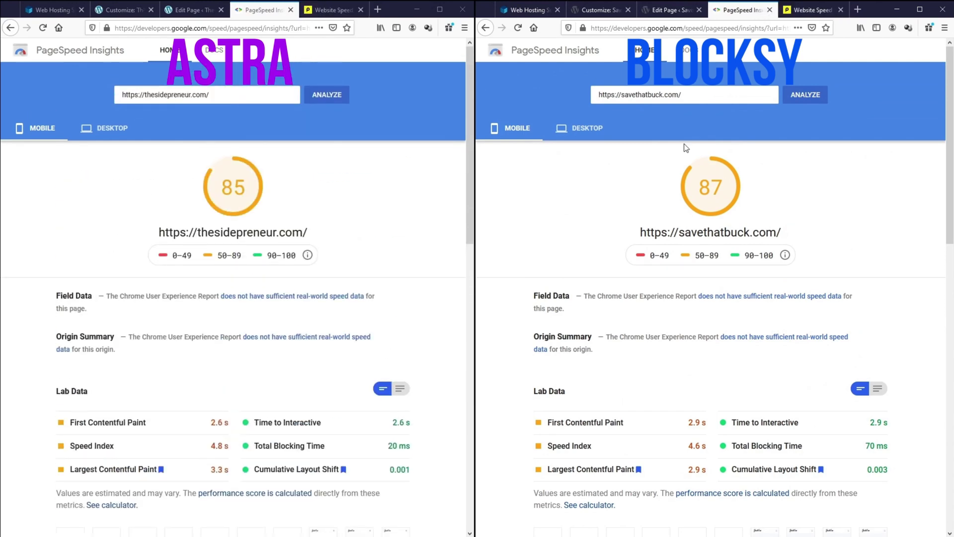
# - Run Pingdom speed tests on both sites with the test location set to North America - USA - Washington D.C
pyautogui.click(306, 14)
pyautogui.click(831, 13)
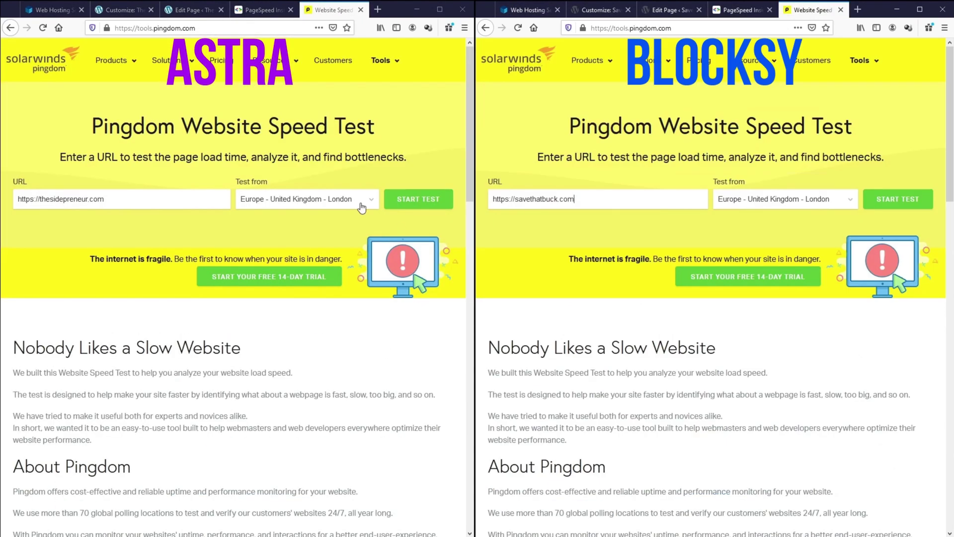
pyautogui.click(366, 201)
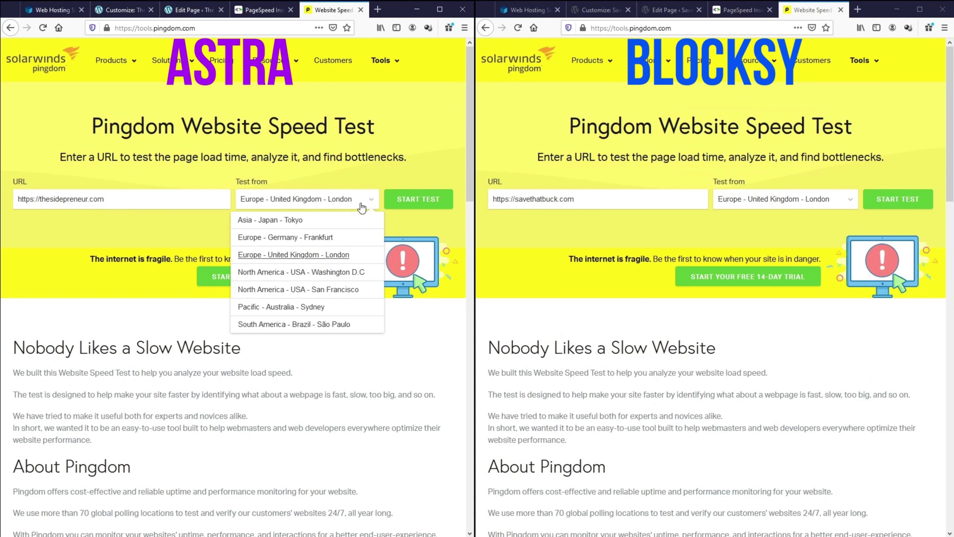
pyautogui.click(352, 273)
pyautogui.click(802, 204)
pyautogui.click(786, 272)
pyautogui.click(408, 201)
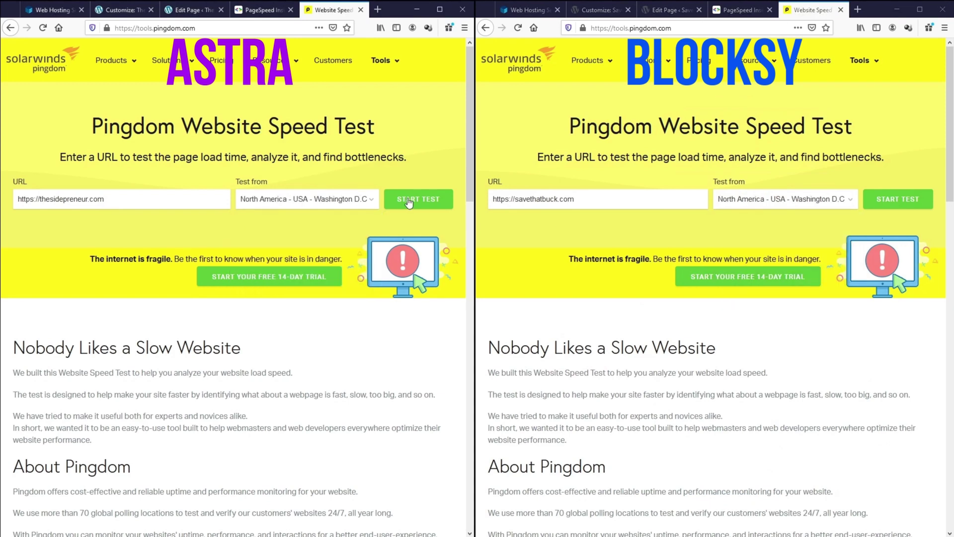
pyautogui.click(883, 199)
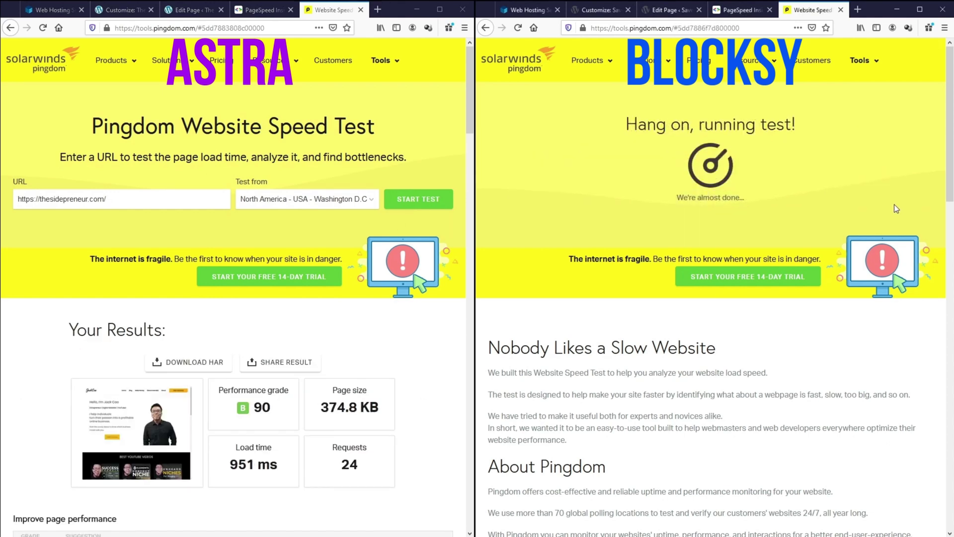